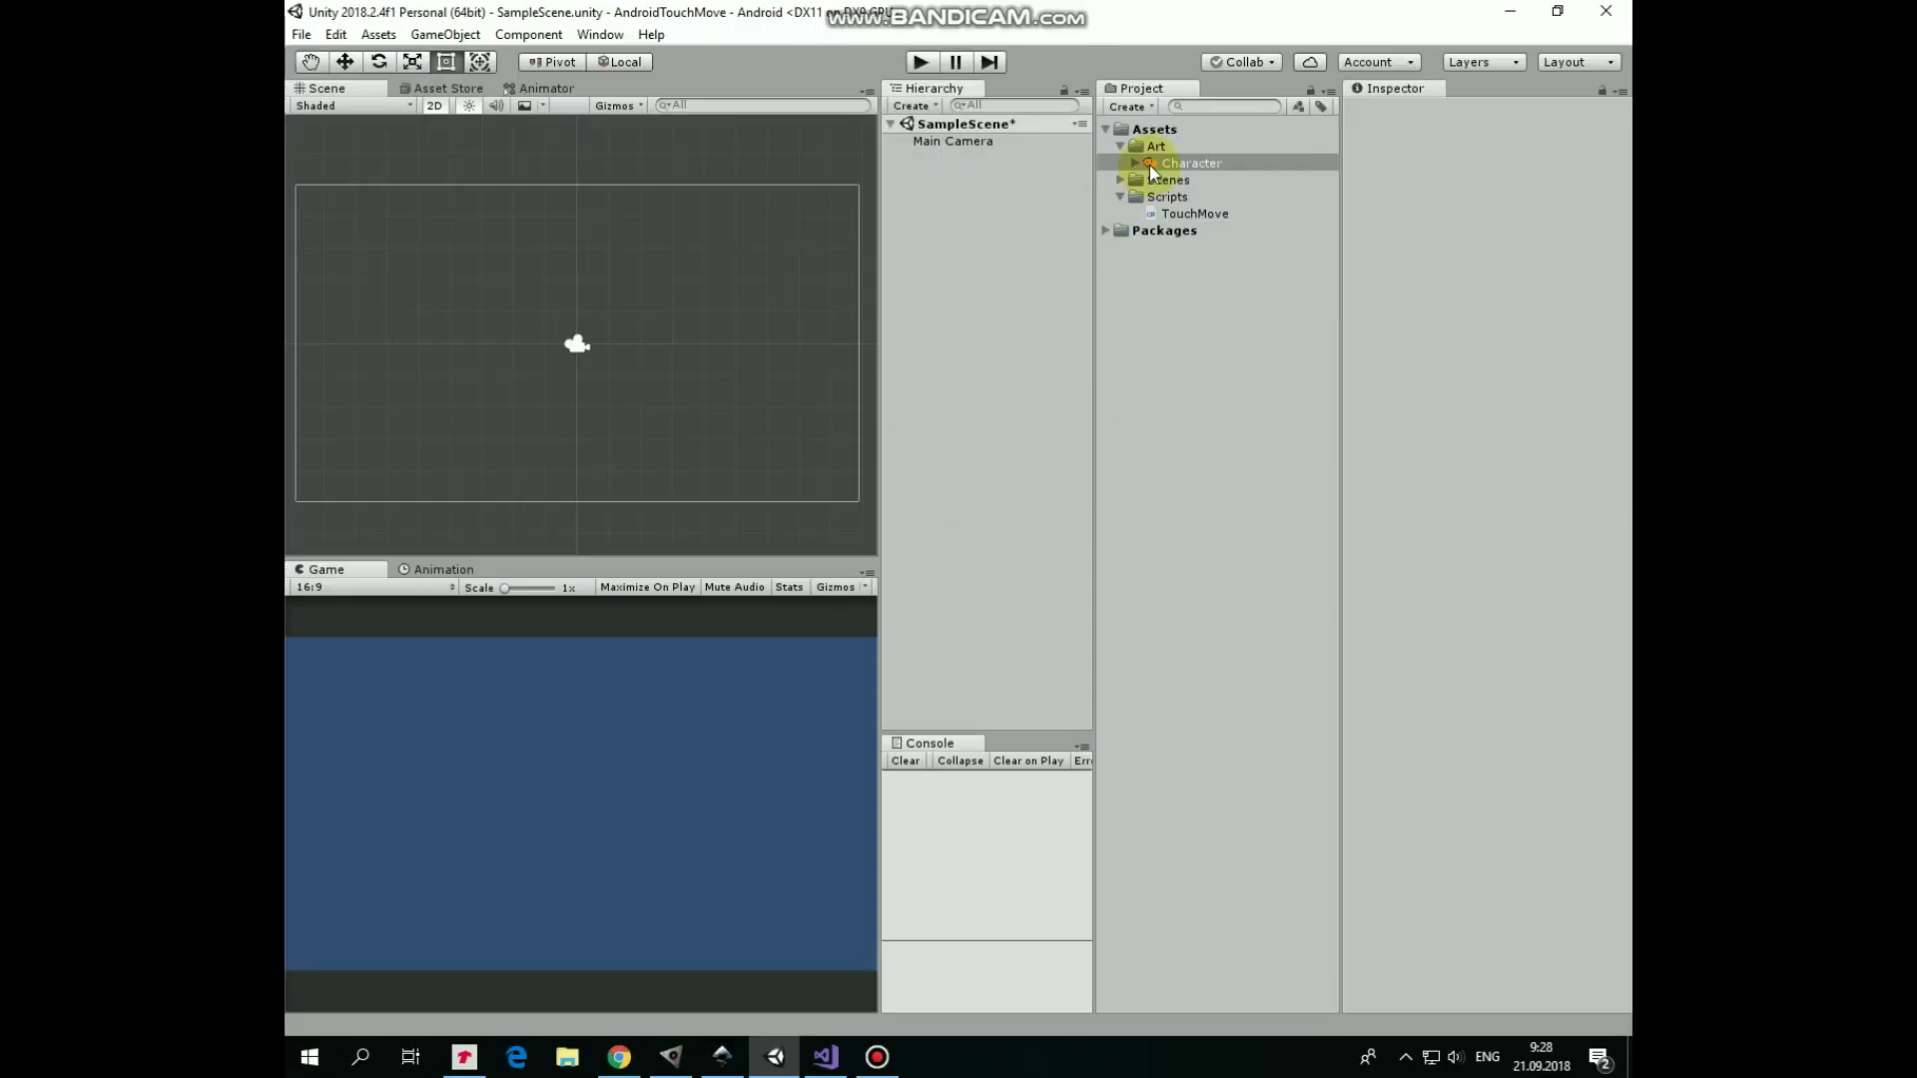
# Drop the lion Character sprite into the scene and reset its Transform to position 0,0,0.
pyautogui.moveTo(1148, 165); pyautogui.dragTo(569, 338)
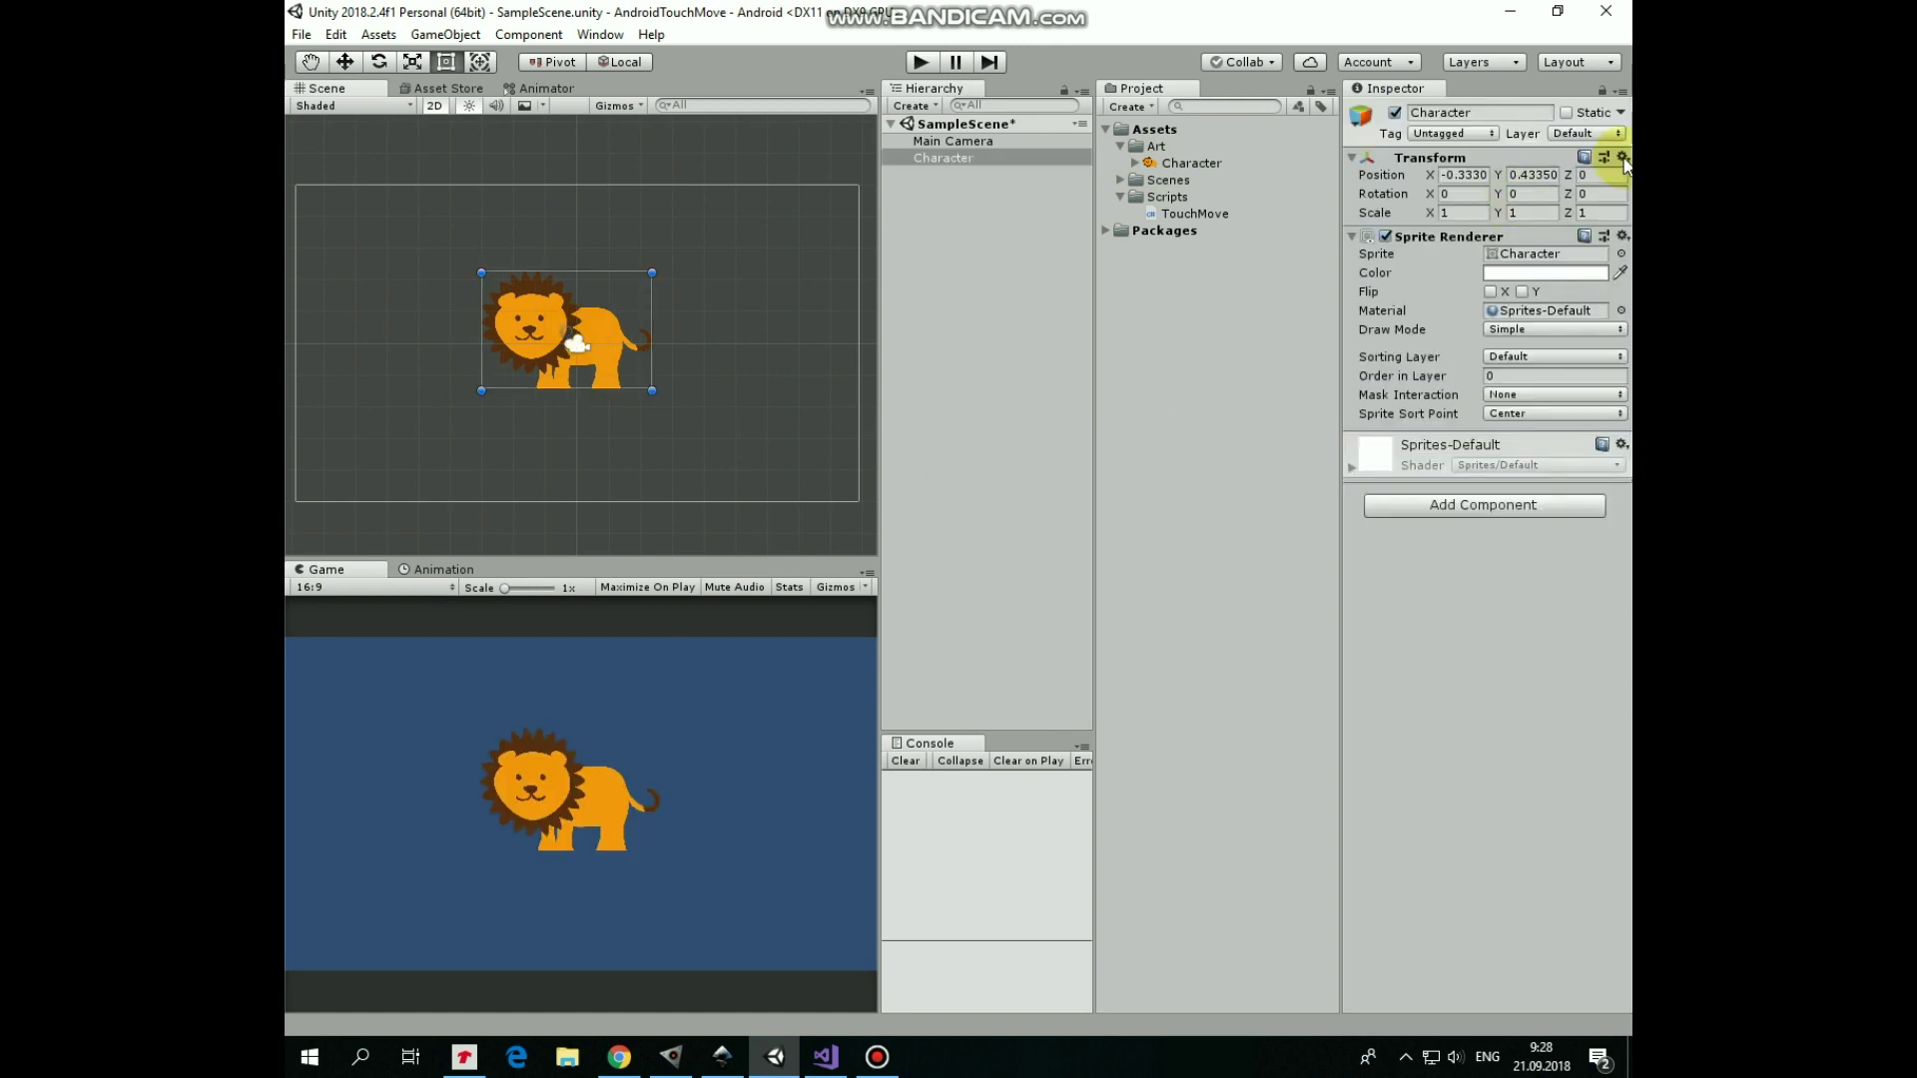
pyautogui.click(1623, 158)
pyautogui.click(1517, 176)
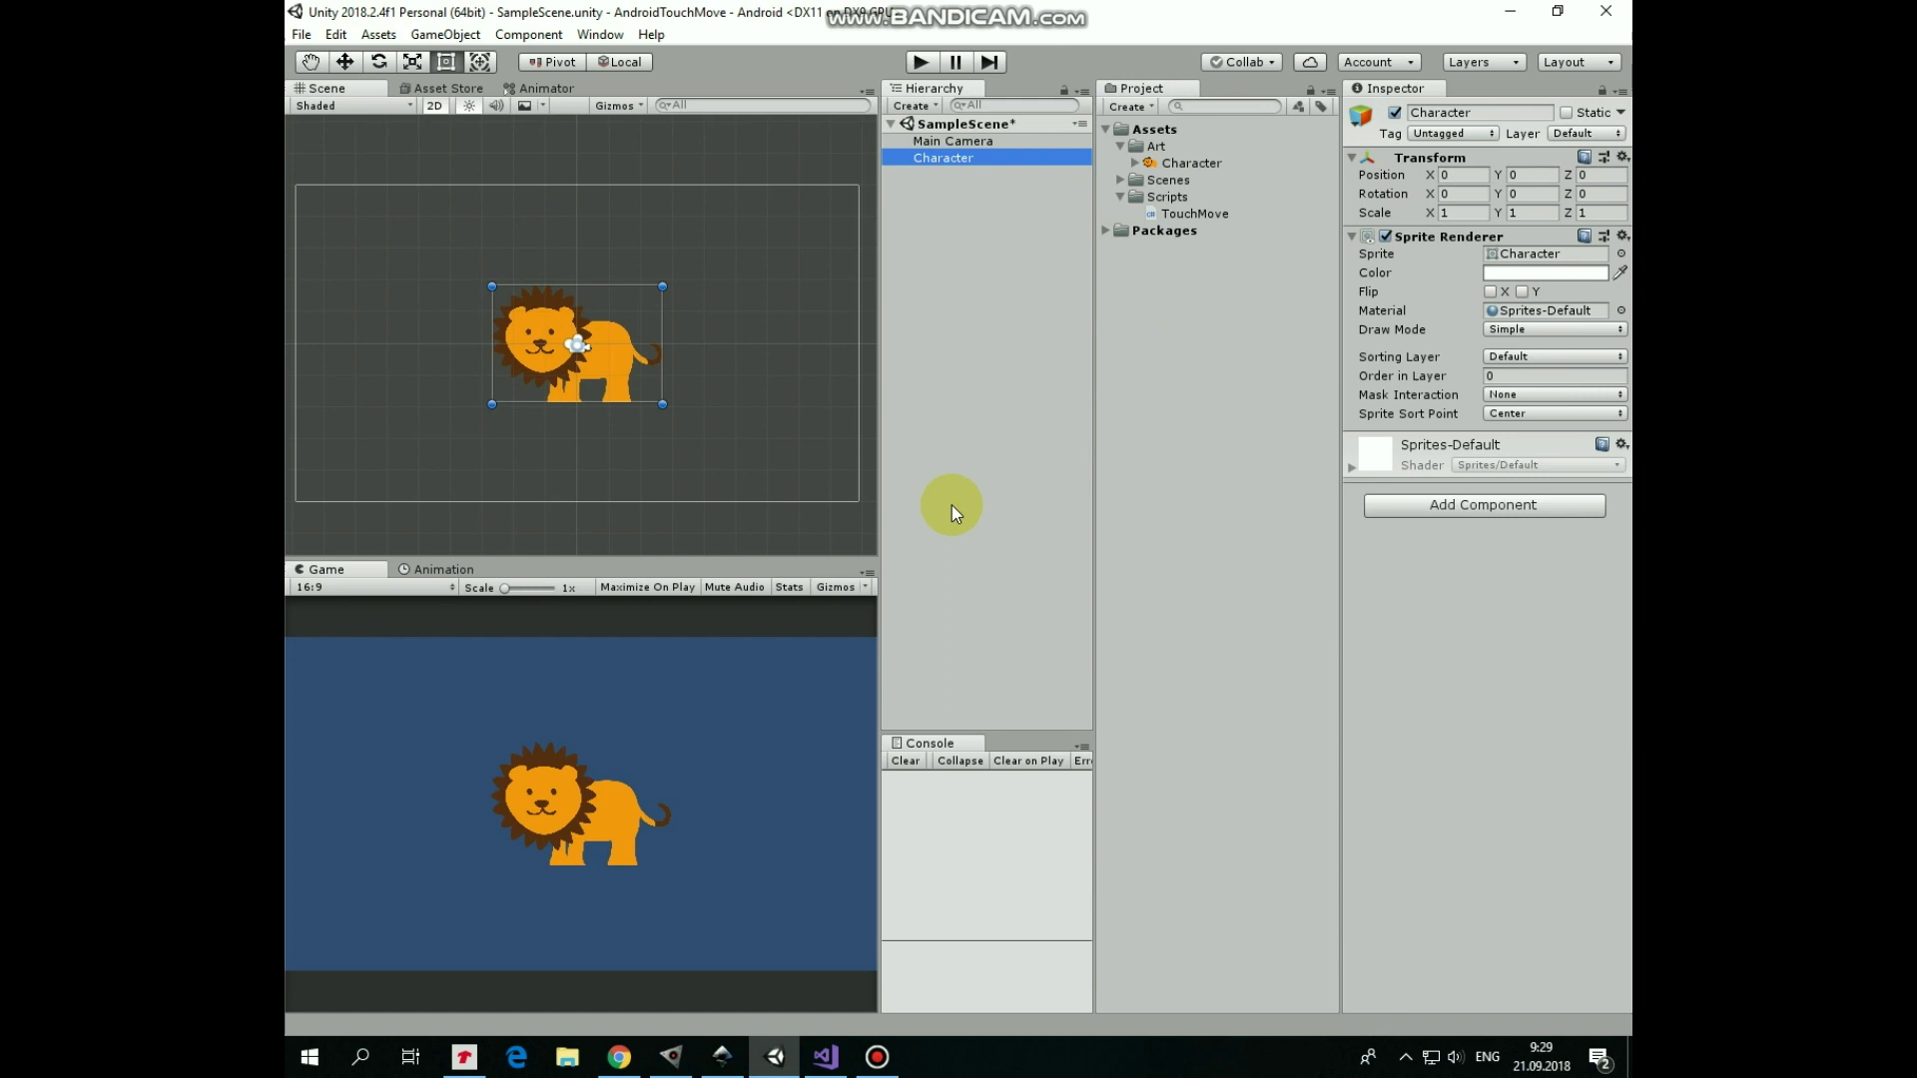
# Add a Rigidbody 2D with gravity scale 0 to the lion and select the TouchMove script.
pyautogui.click(1490, 507)
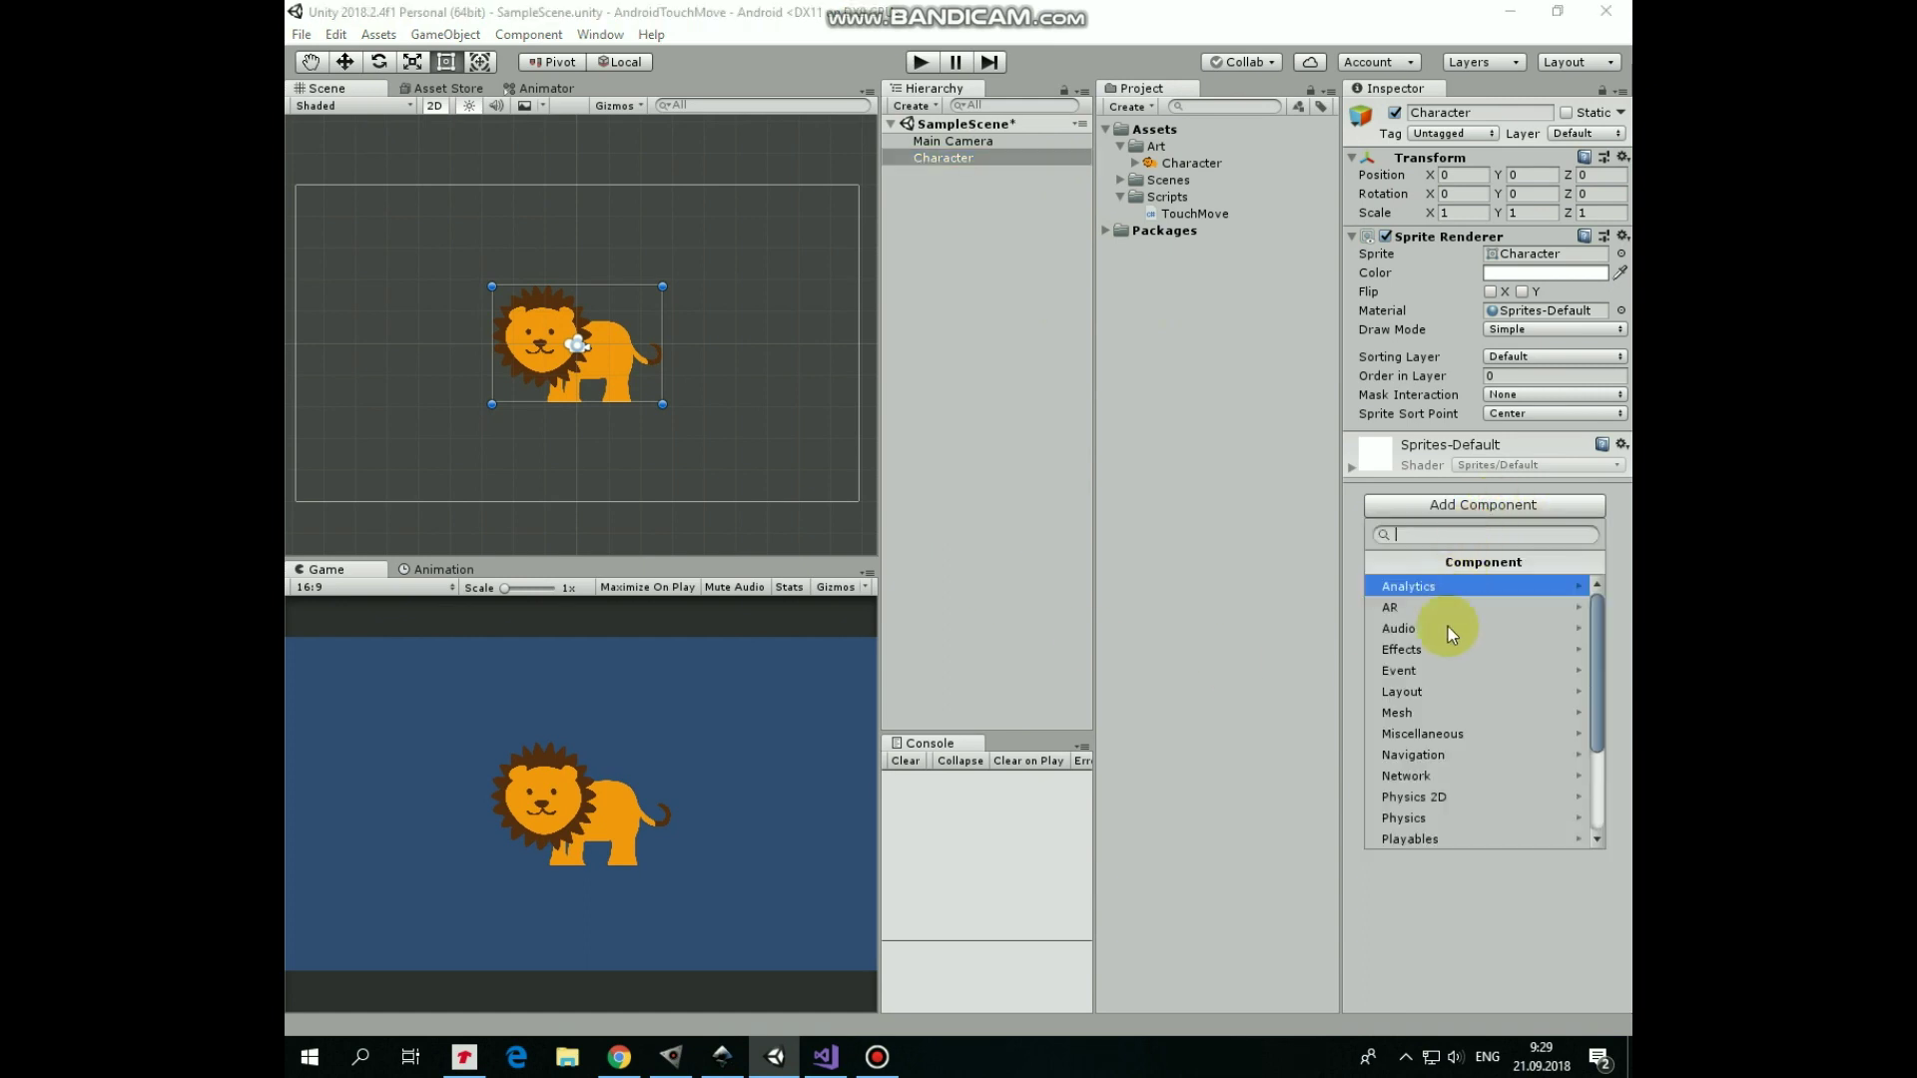
pyautogui.click(1441, 801)
pyautogui.scroll(-3, 1440, 744)
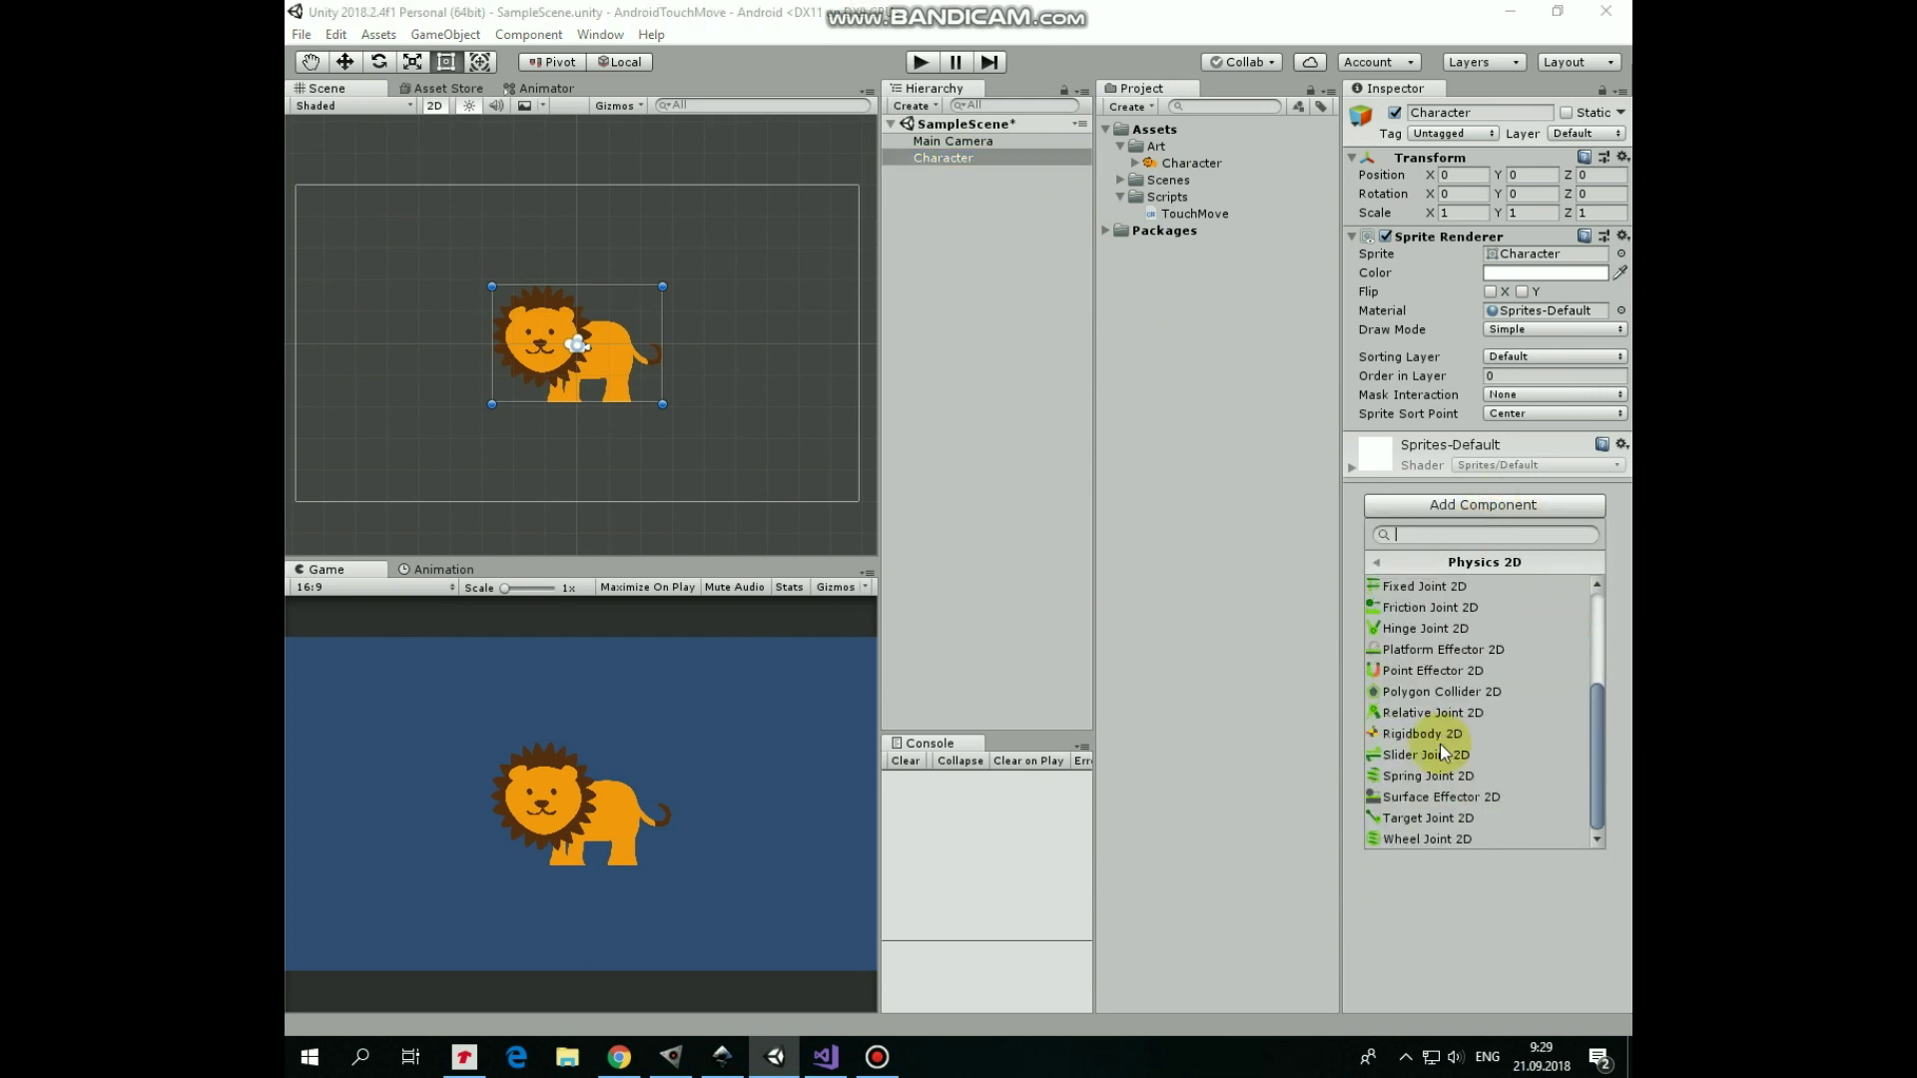
pyautogui.click(1413, 734)
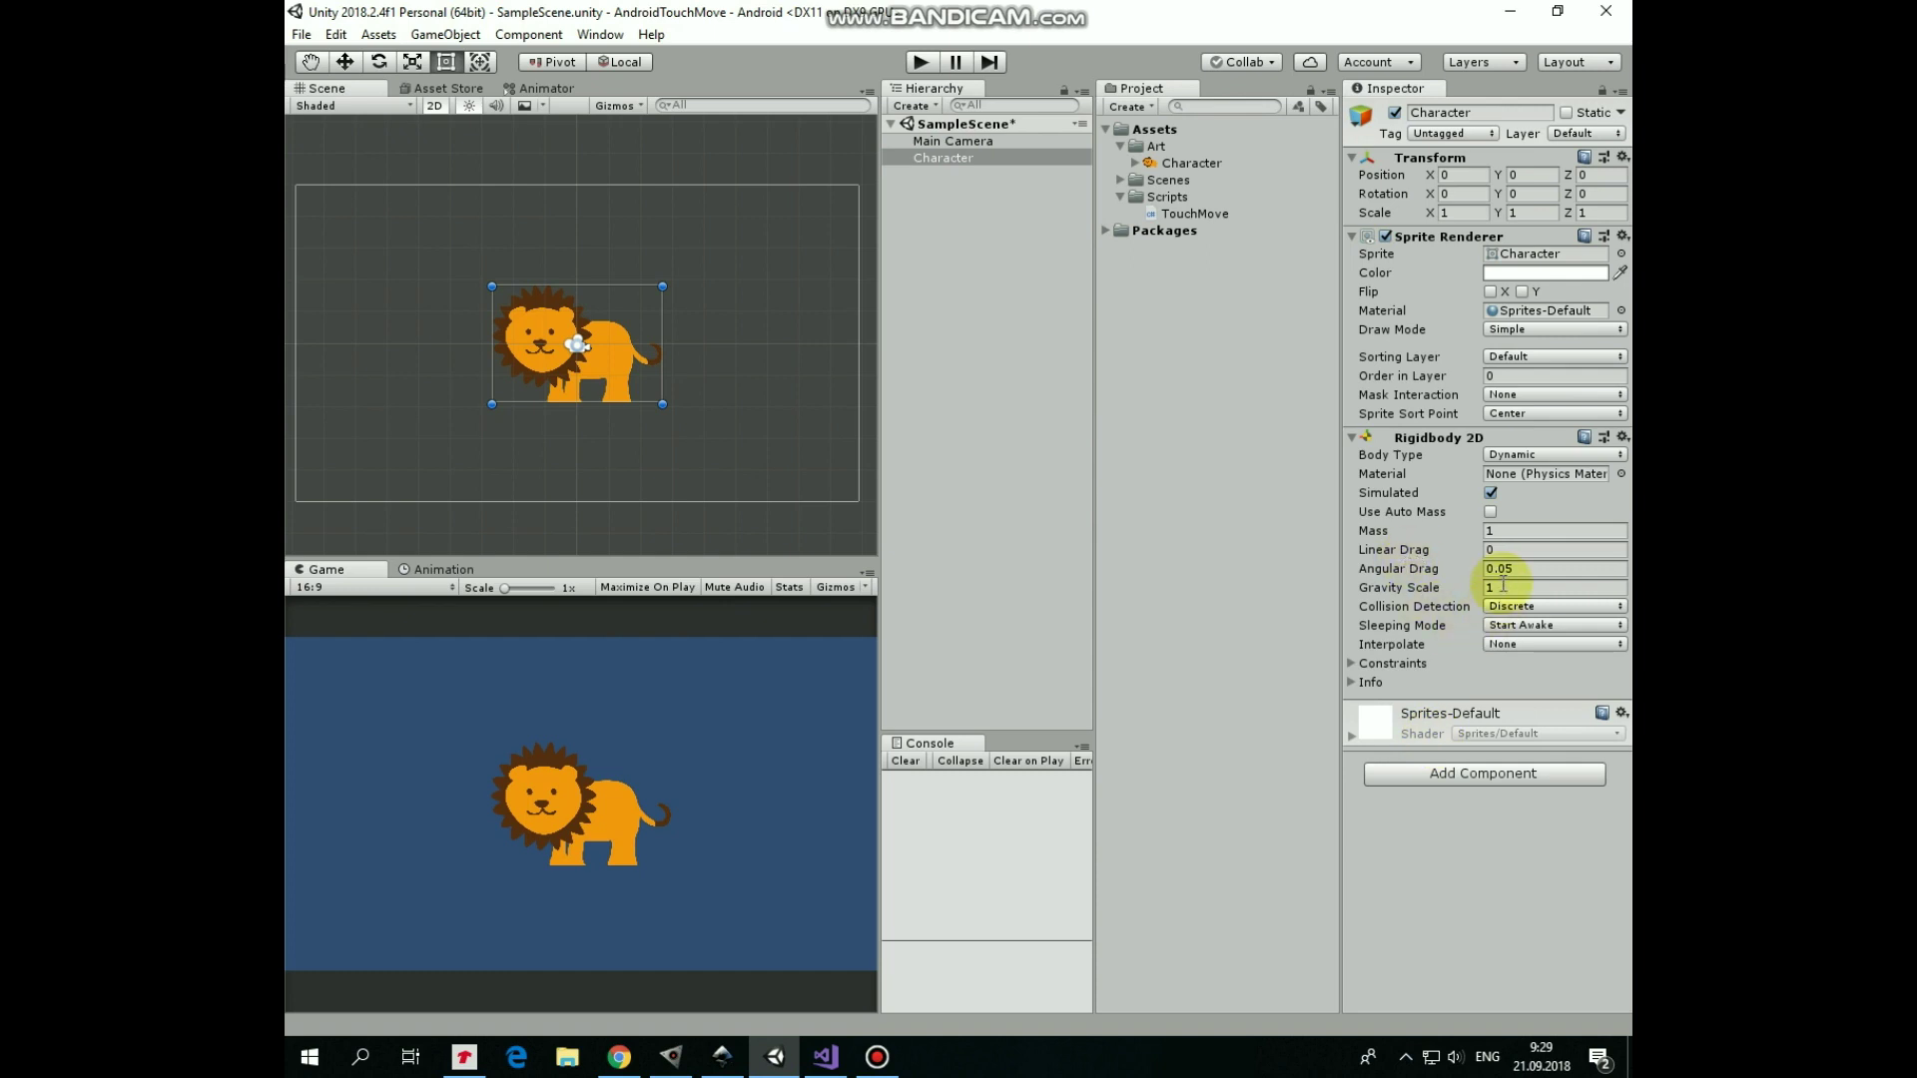
pyautogui.write('0')
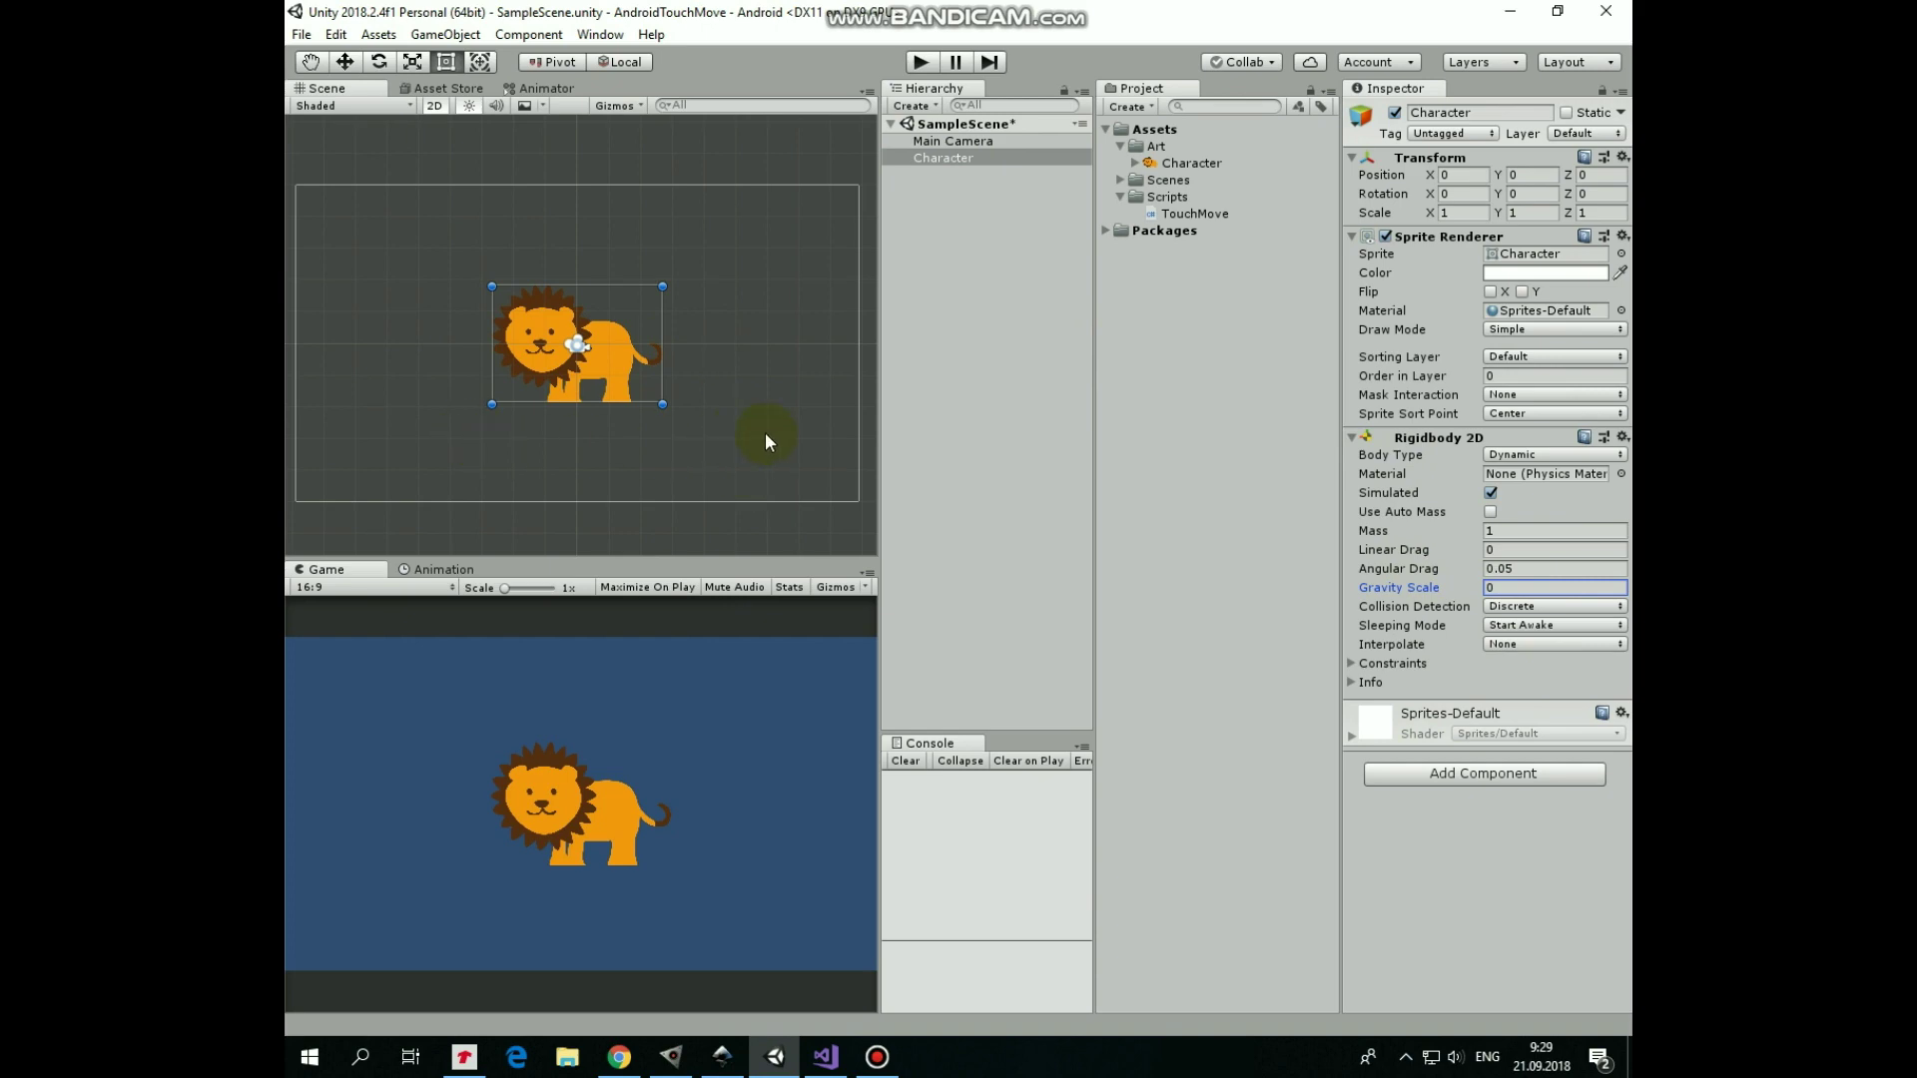
pyautogui.click(1207, 215)
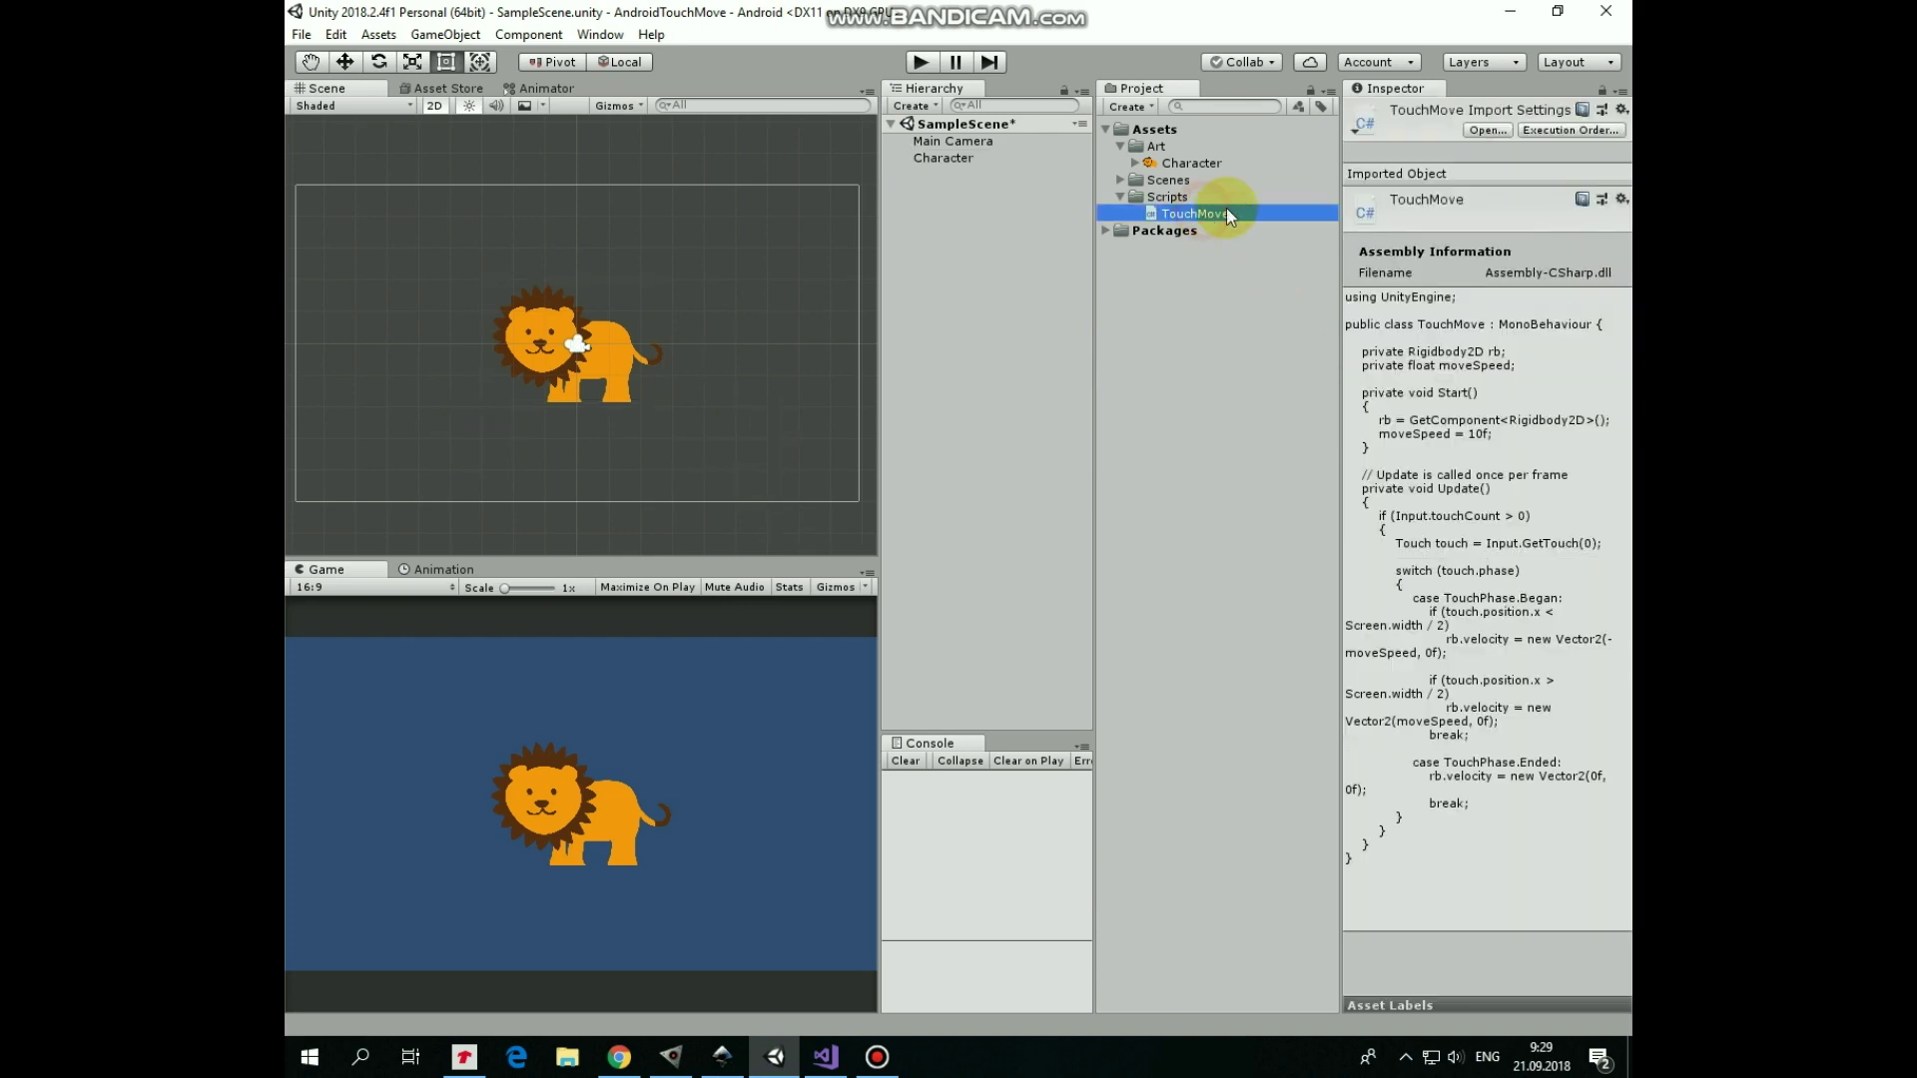
# Read through TouchMove.cs in Visual Studio, then minimize the editor to return to Unity.
pyautogui.click(822, 1058)
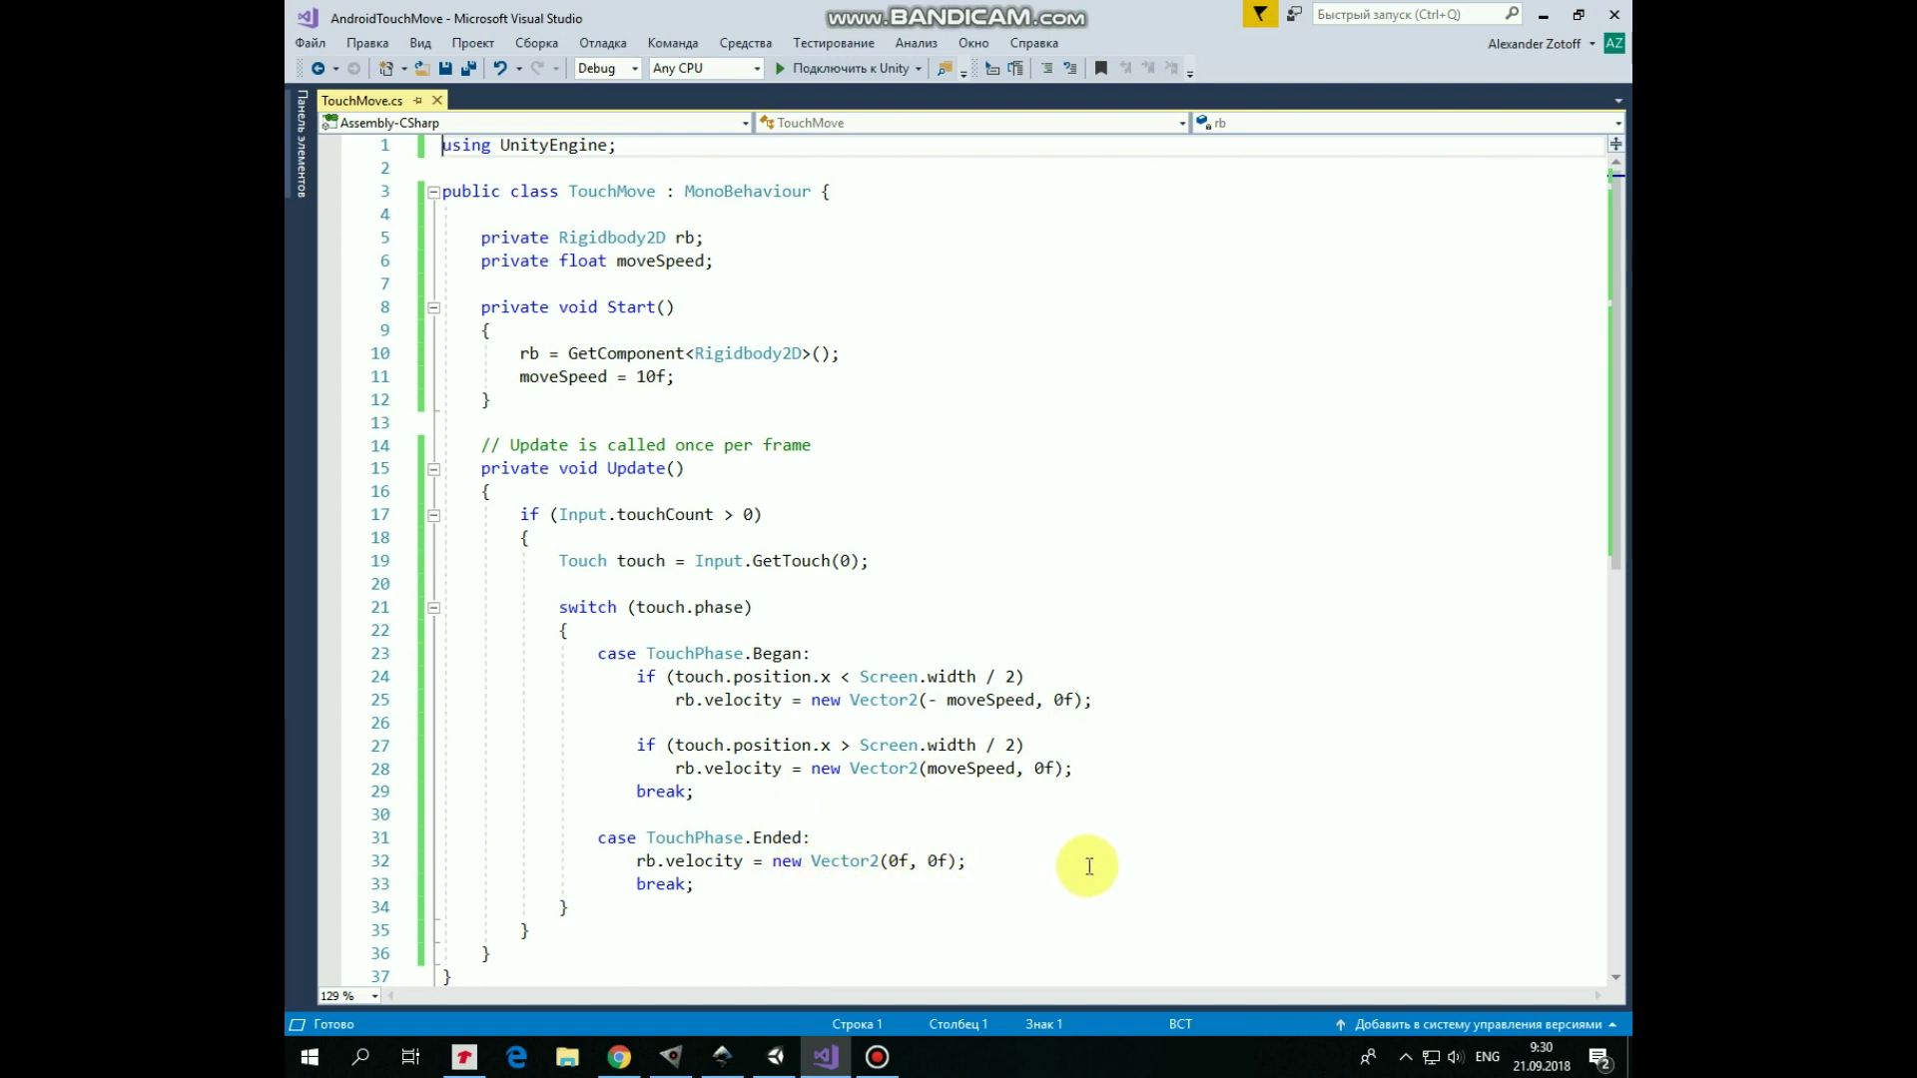
pyautogui.click(1544, 17)
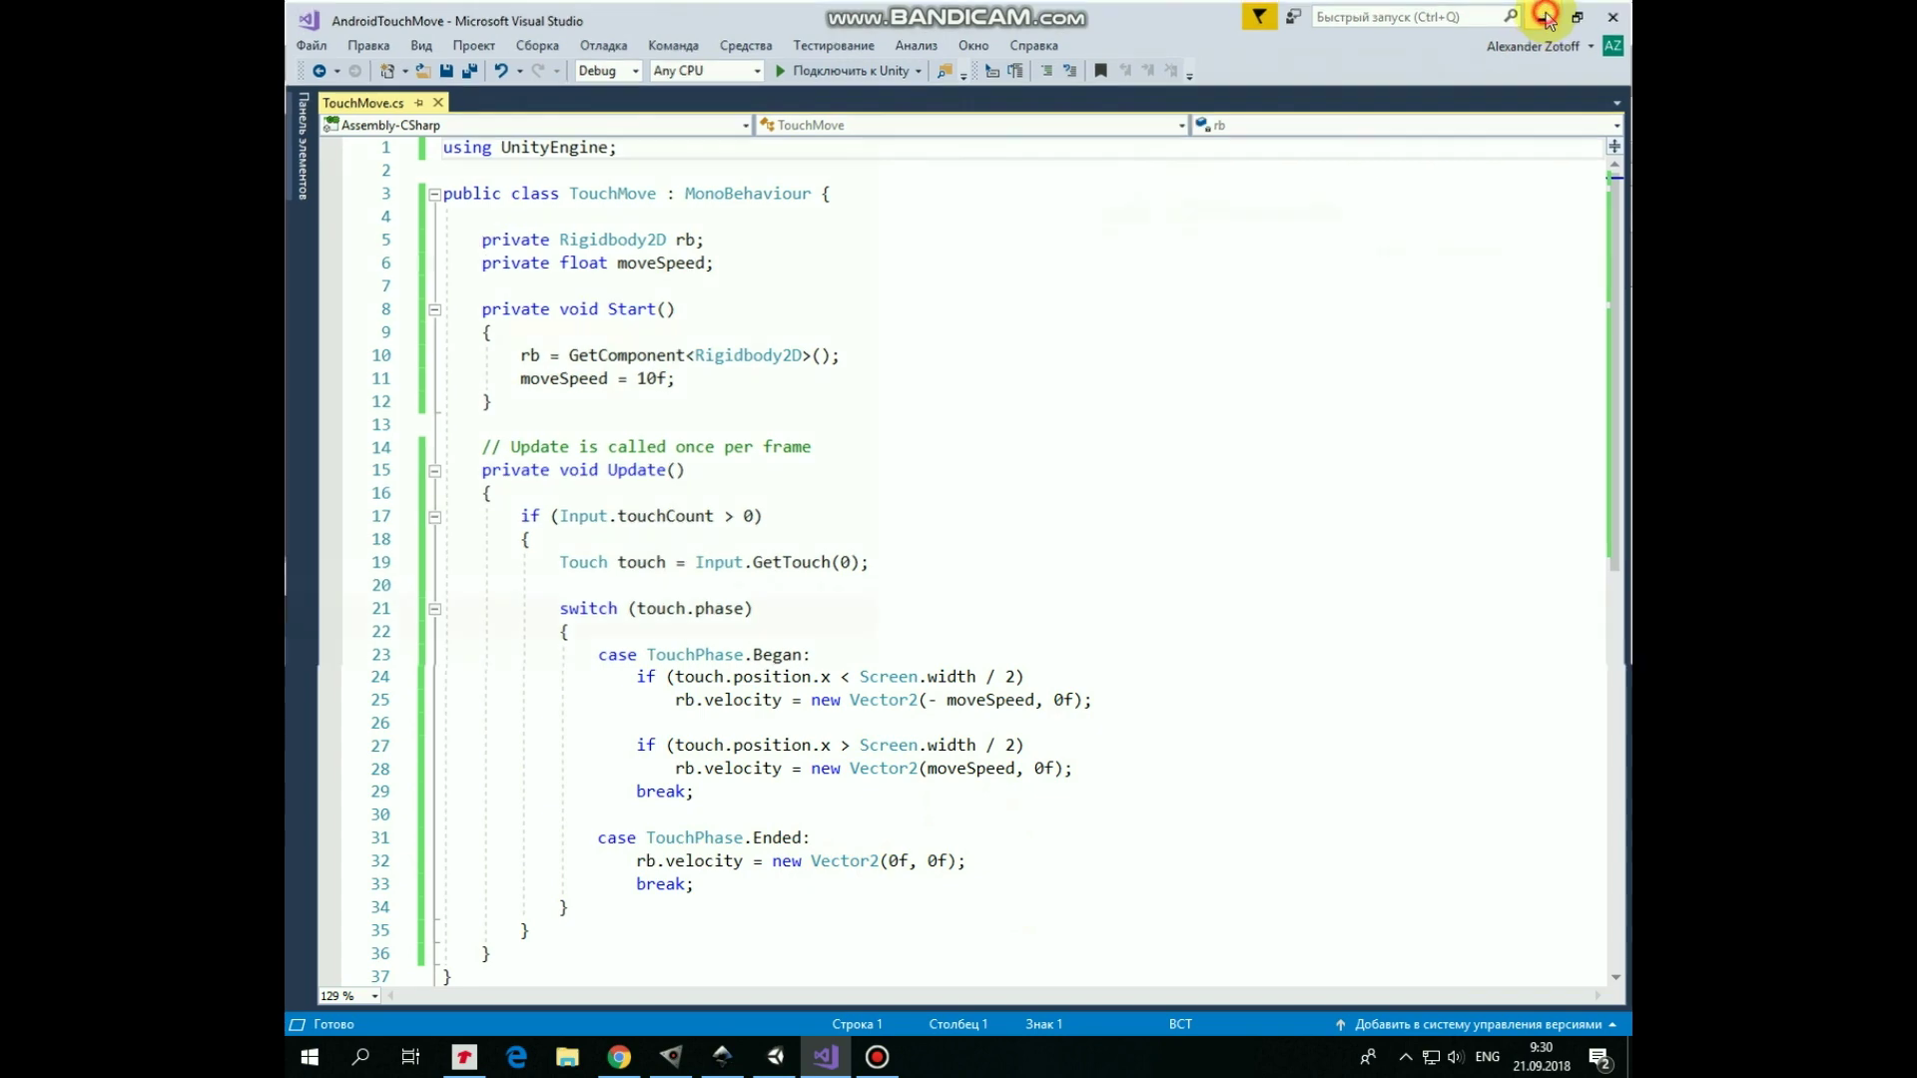
# Drop the TouchMove script from the Project panel onto Character in the Hierarchy.
pyautogui.moveTo(1155, 220); pyautogui.dragTo(941, 174)
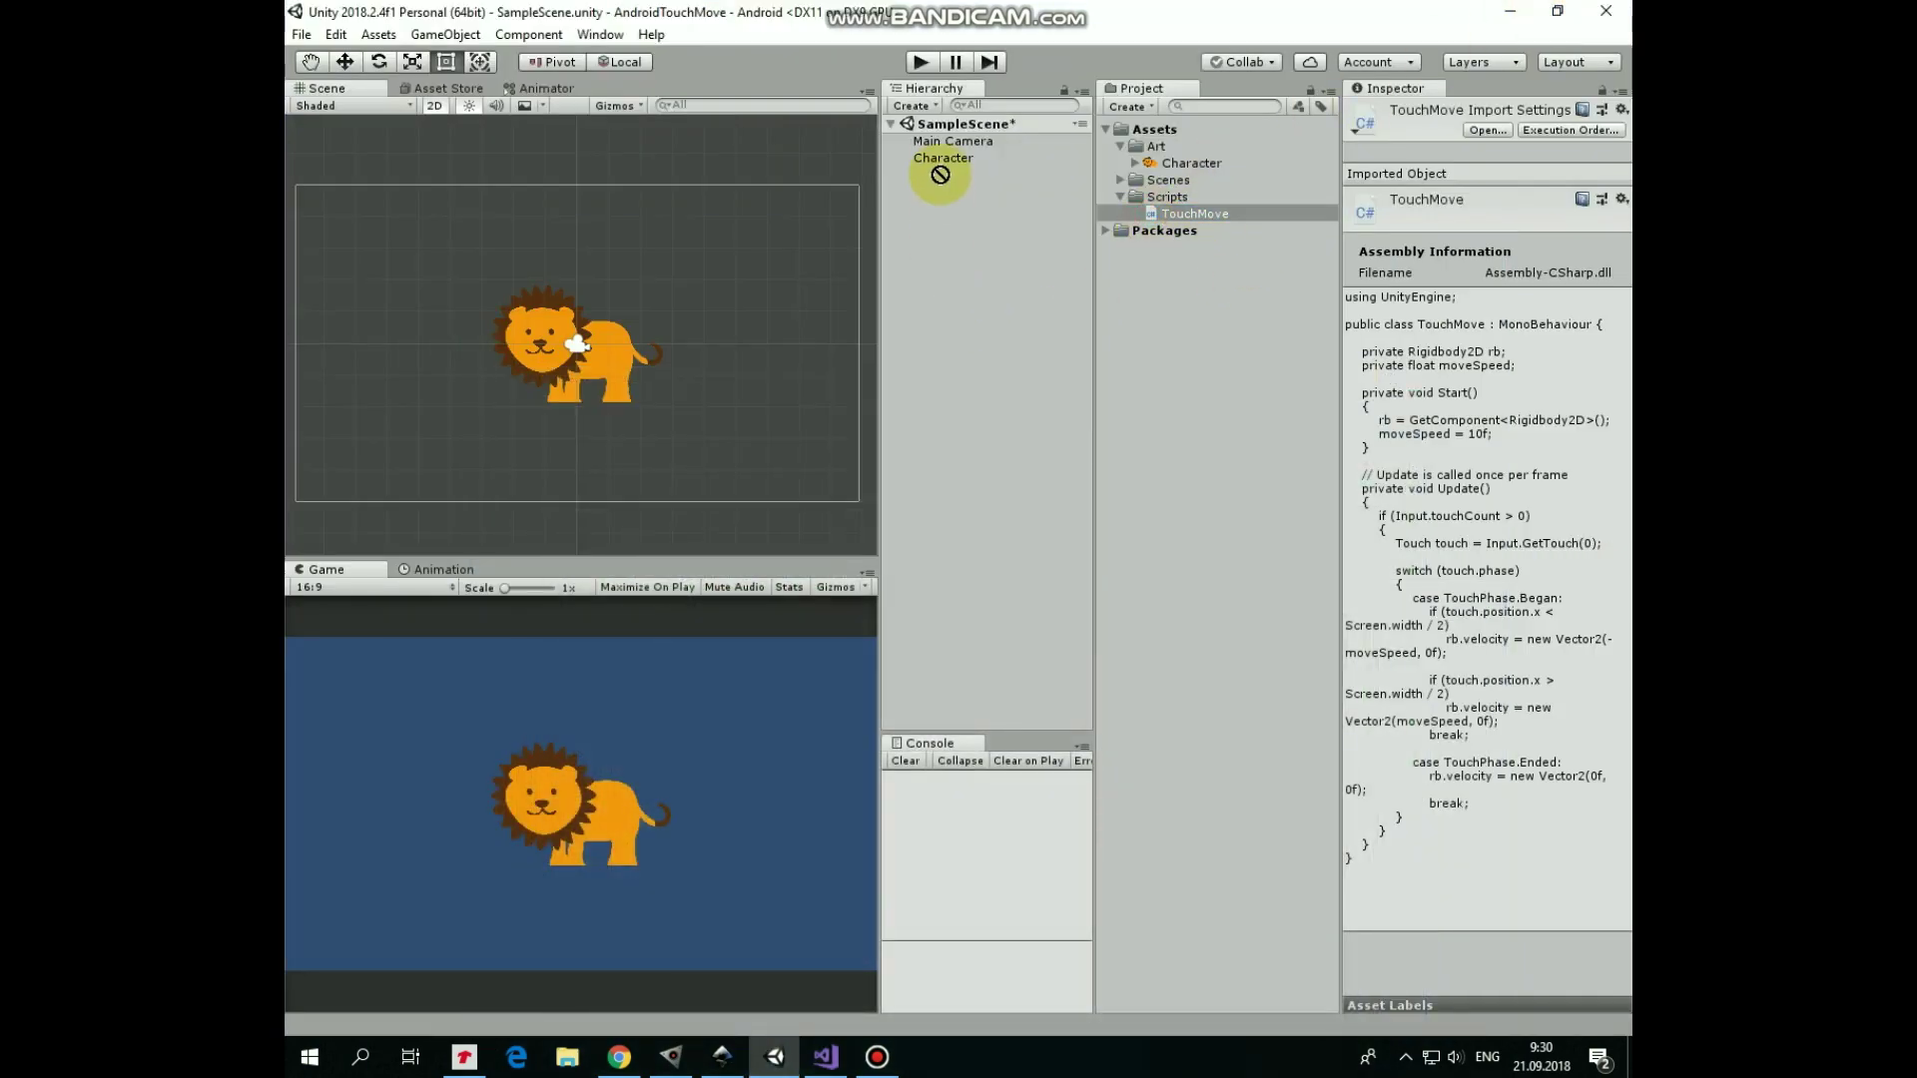